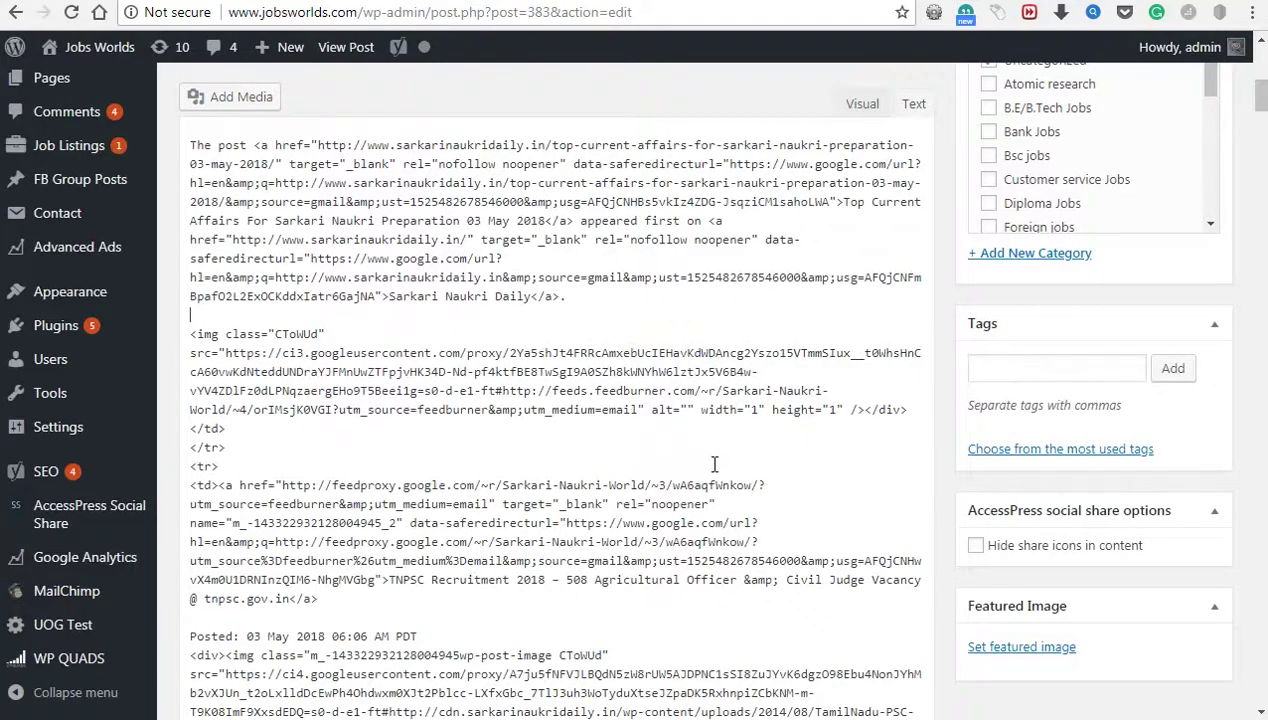
- Scroll through the post's HTML in the Text editor
scroll(712, 463, "up", 3)
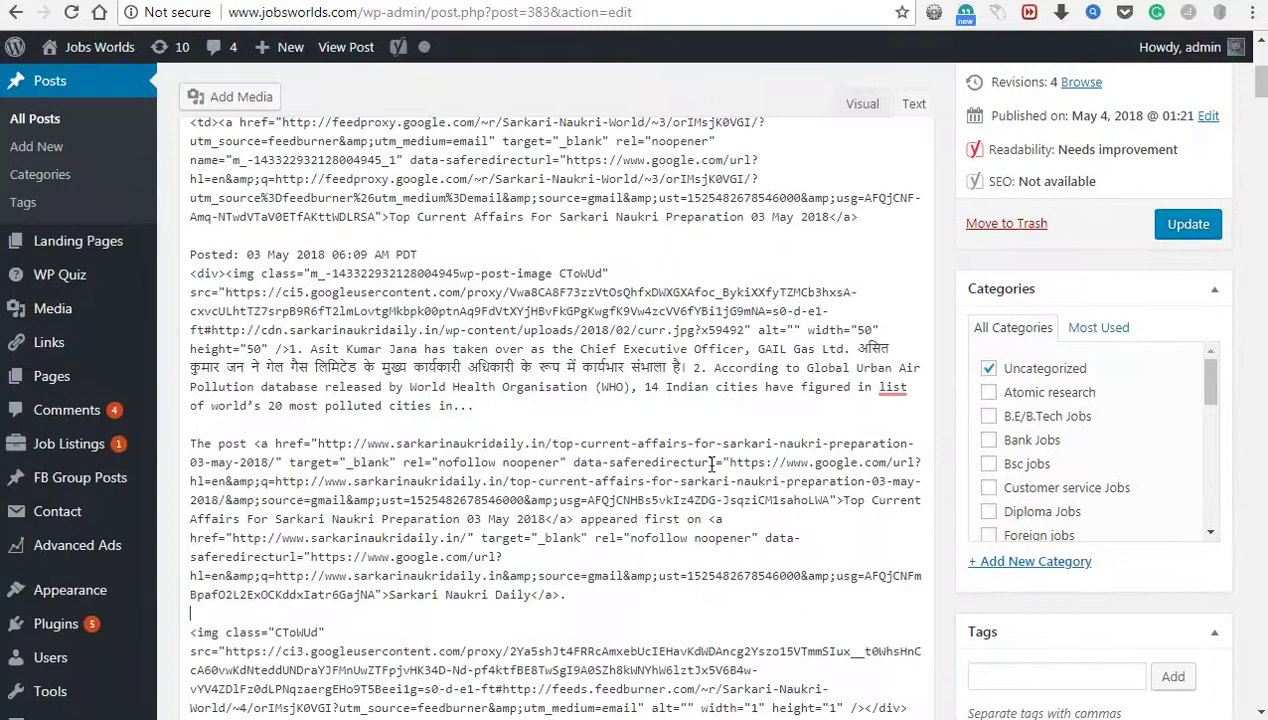
scroll(712, 463, "down", 2)
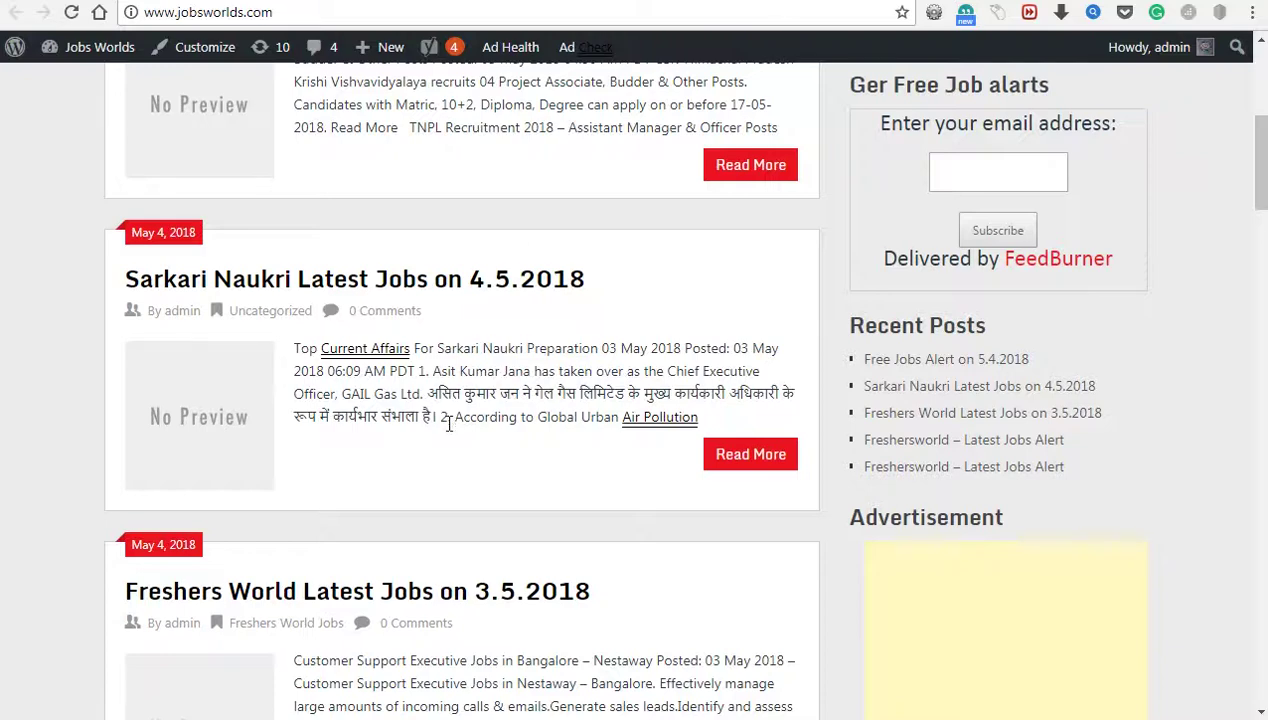
- Put the cursor on the blank line below 'Sarkari Naukri Daily', then bring up adsense.docx in Word
scroll(447, 425, "up", 10)
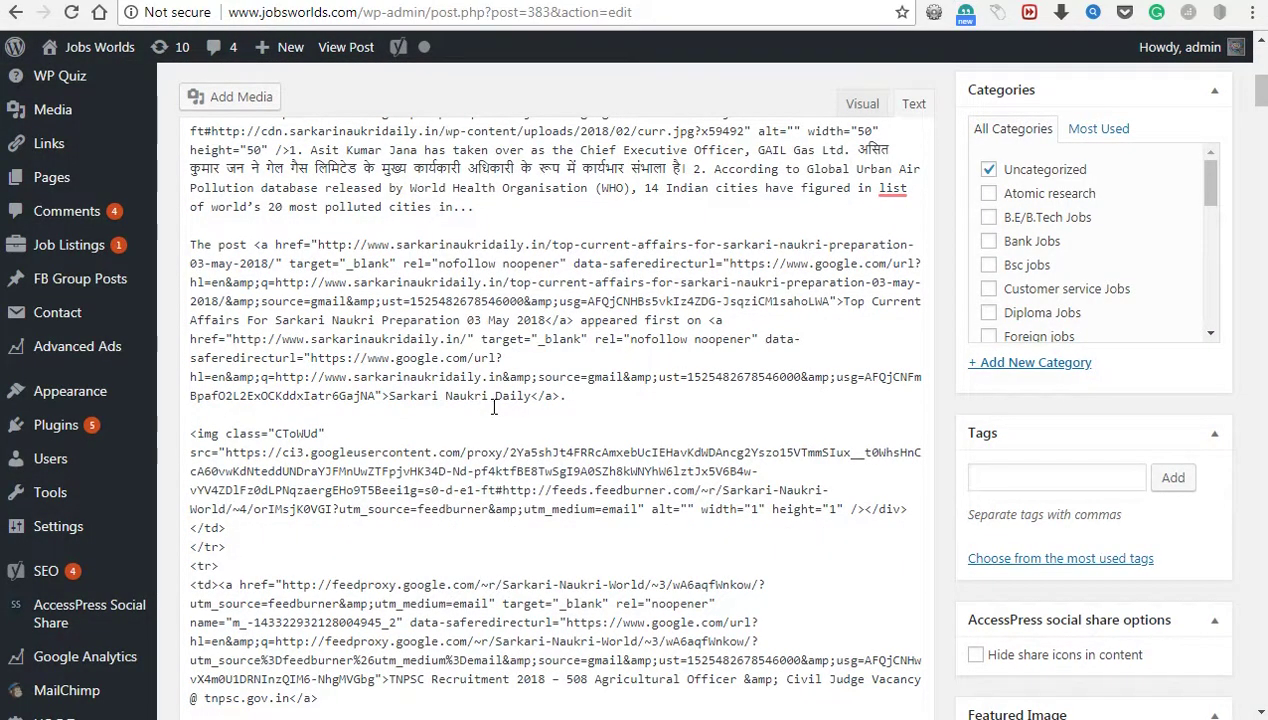
left_click(493, 407)
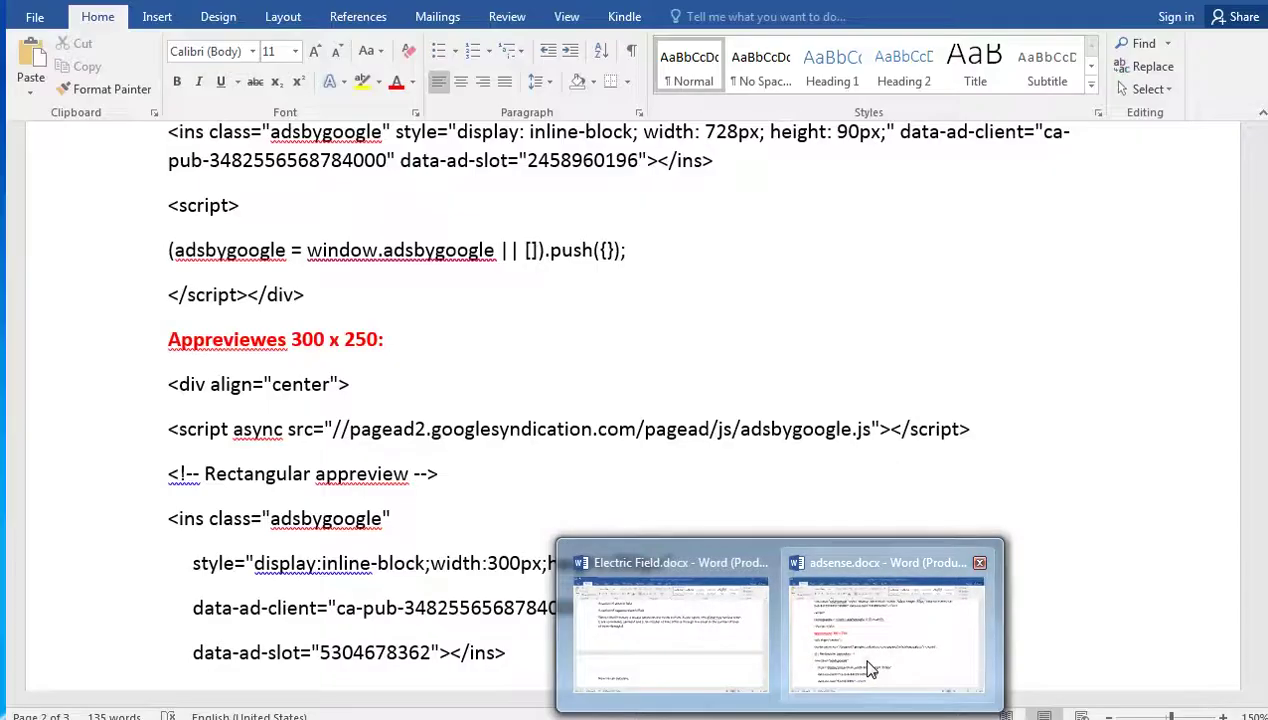
left_click(870, 670)
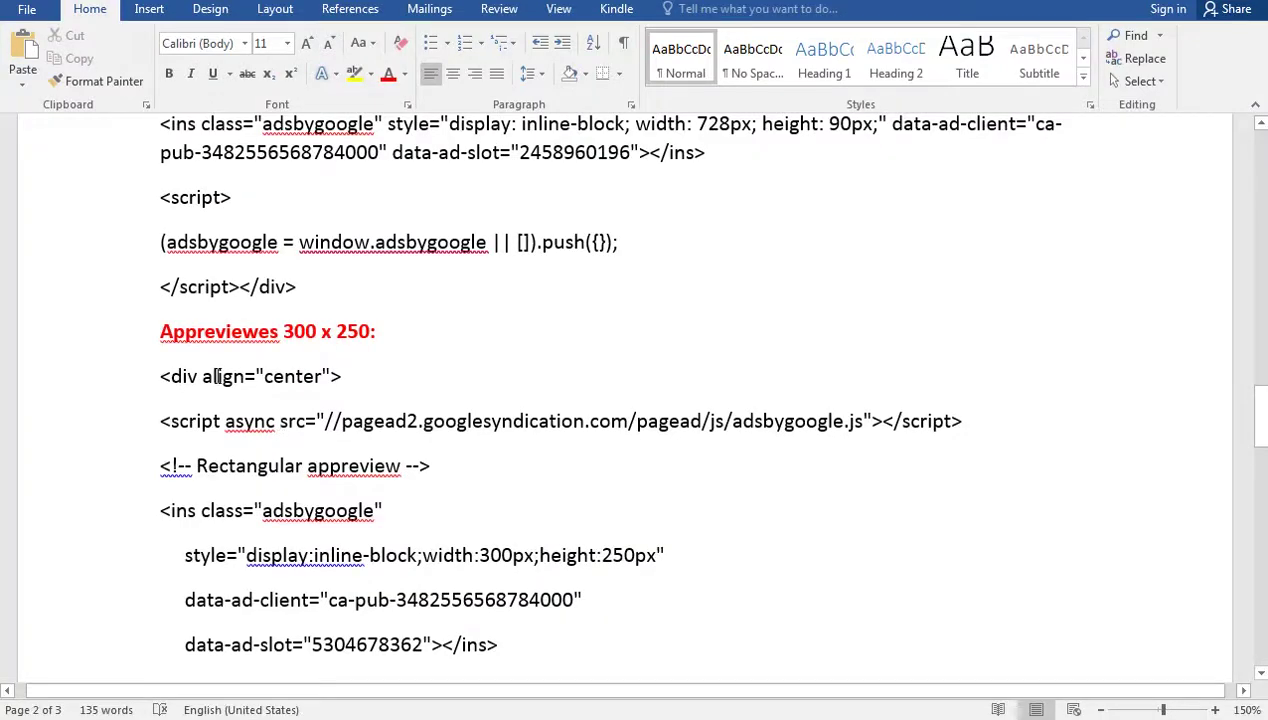
- Select and copy the 300 x 250 ad code block from adsense.docx, then return to Chrome
left_click_drag(161, 419, 430, 646)
key("ctrl+c")
scroll(435, 325, "down", 2)
left_click_drag(435, 325, 243, 414)
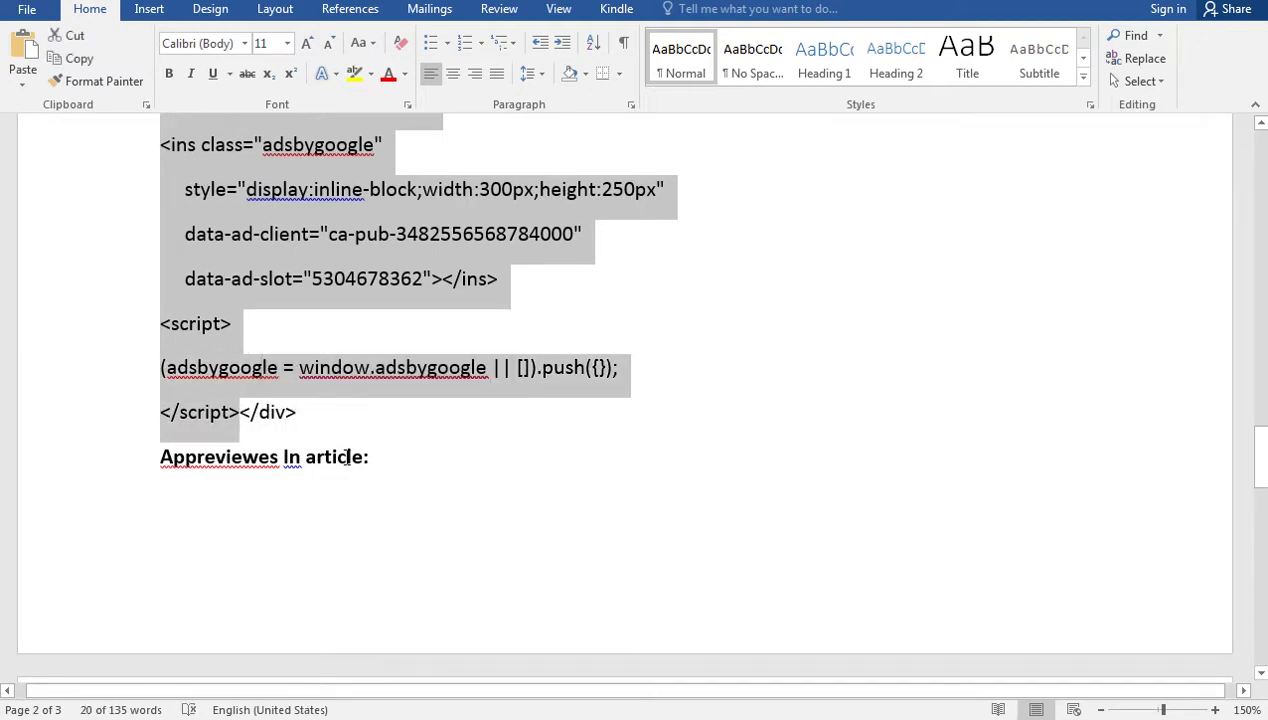
key("alt+Tab")
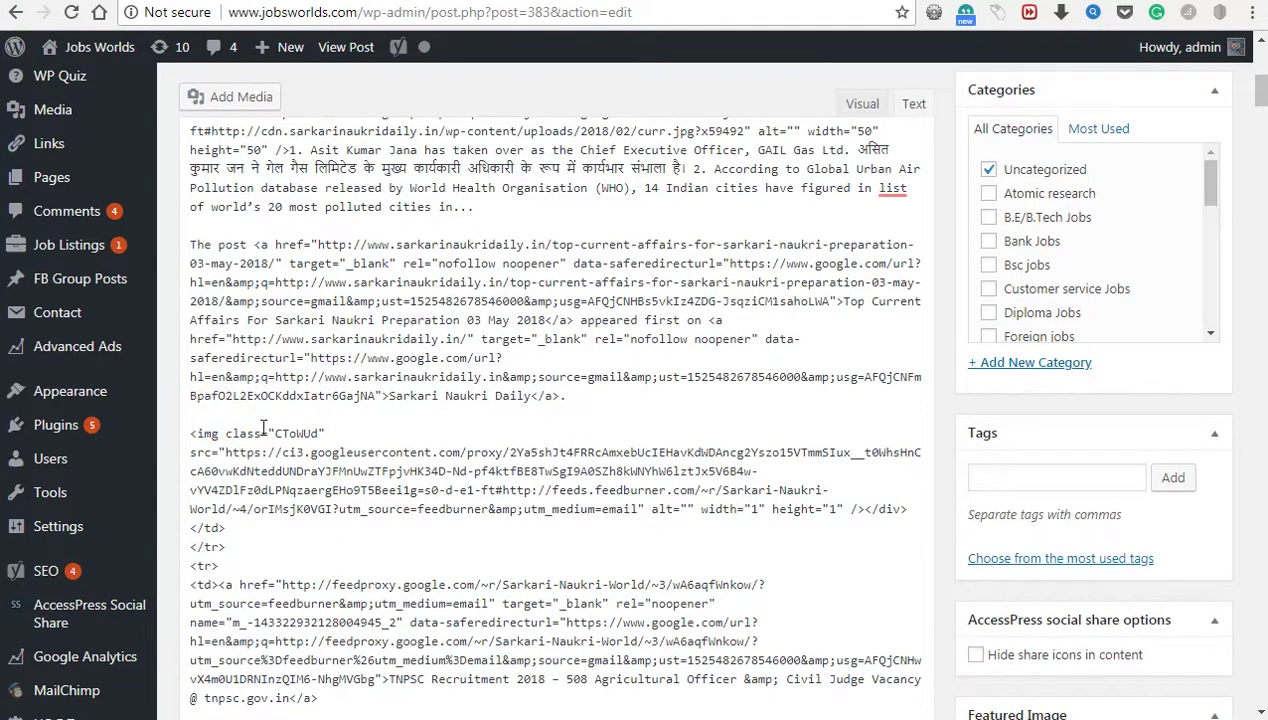
- Paste the AdSense code on the blank line above the <img> tag and check its 300px by 250px size
left_click(211, 415)
key("ctrl+v")
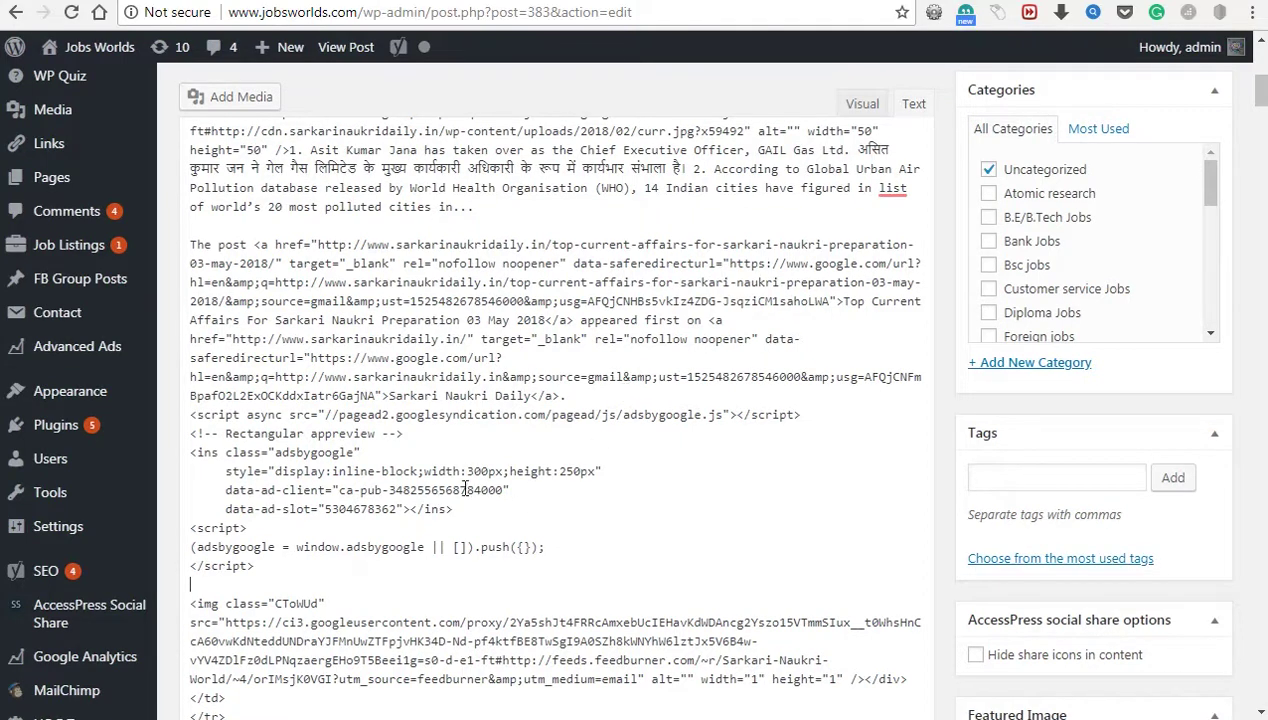
scroll(471, 472, "up", 3)
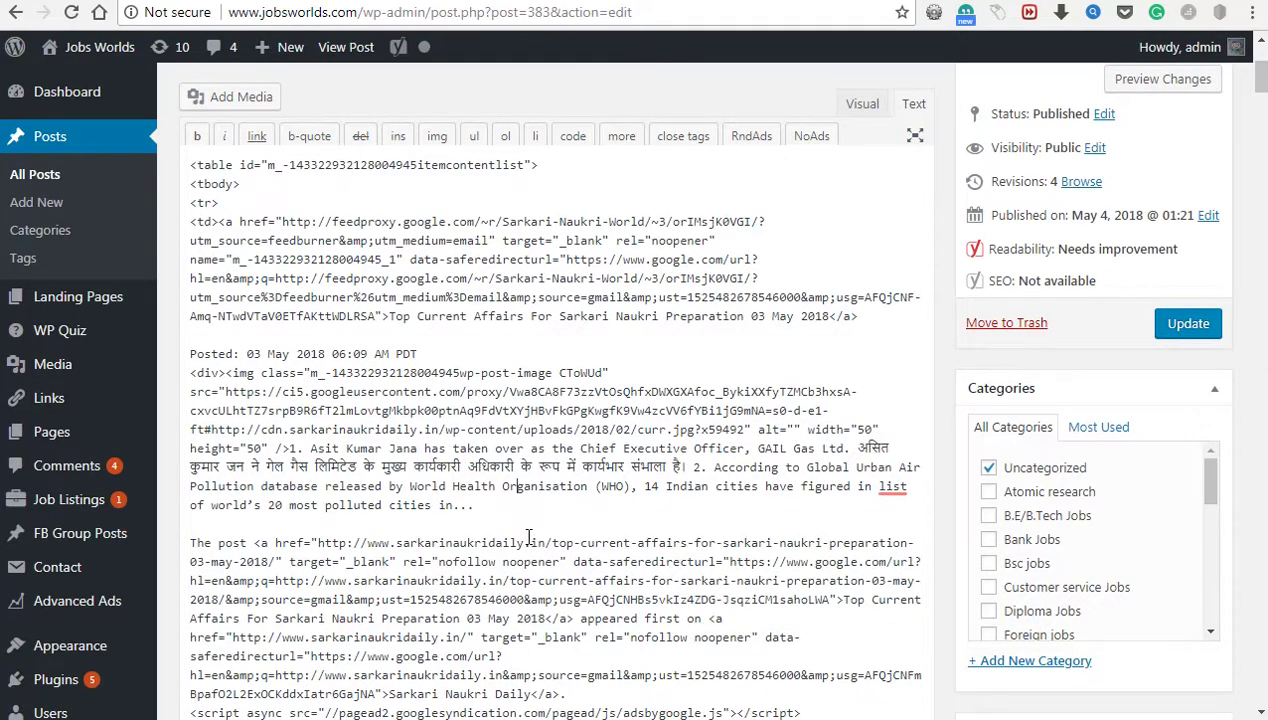
scroll(529, 538, "down", 7)
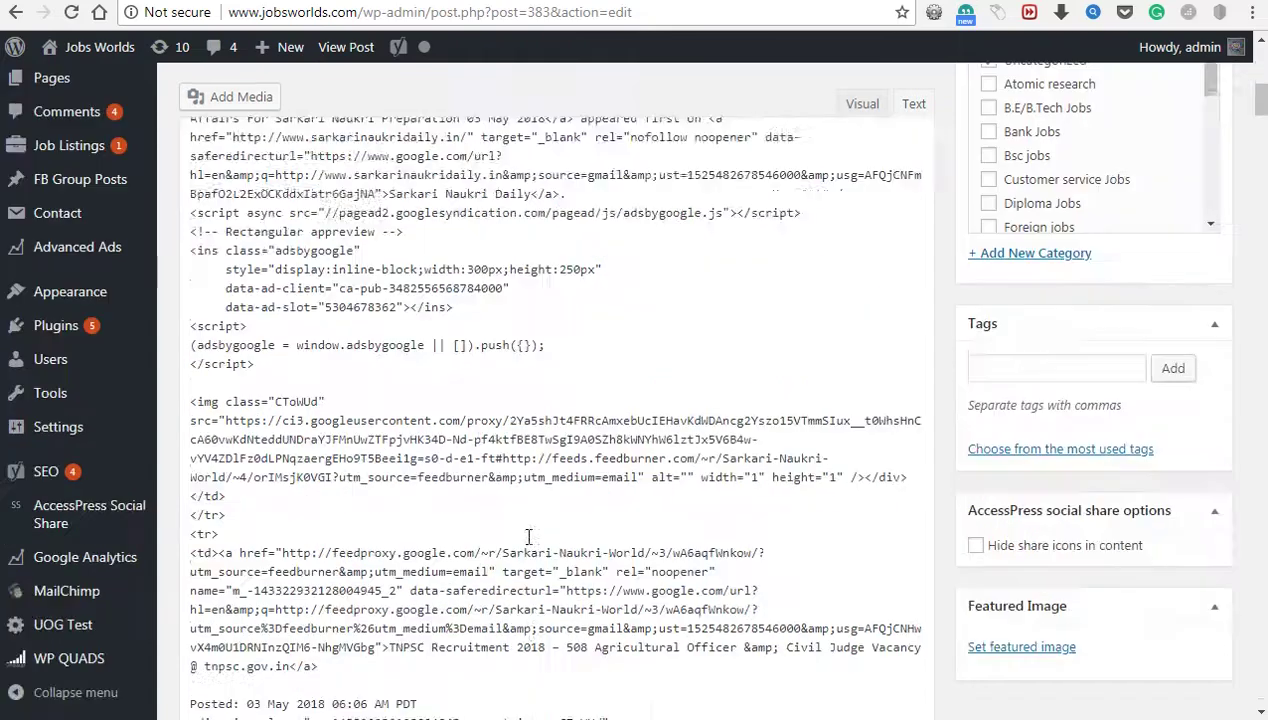
scroll(444, 440, "up", 3)
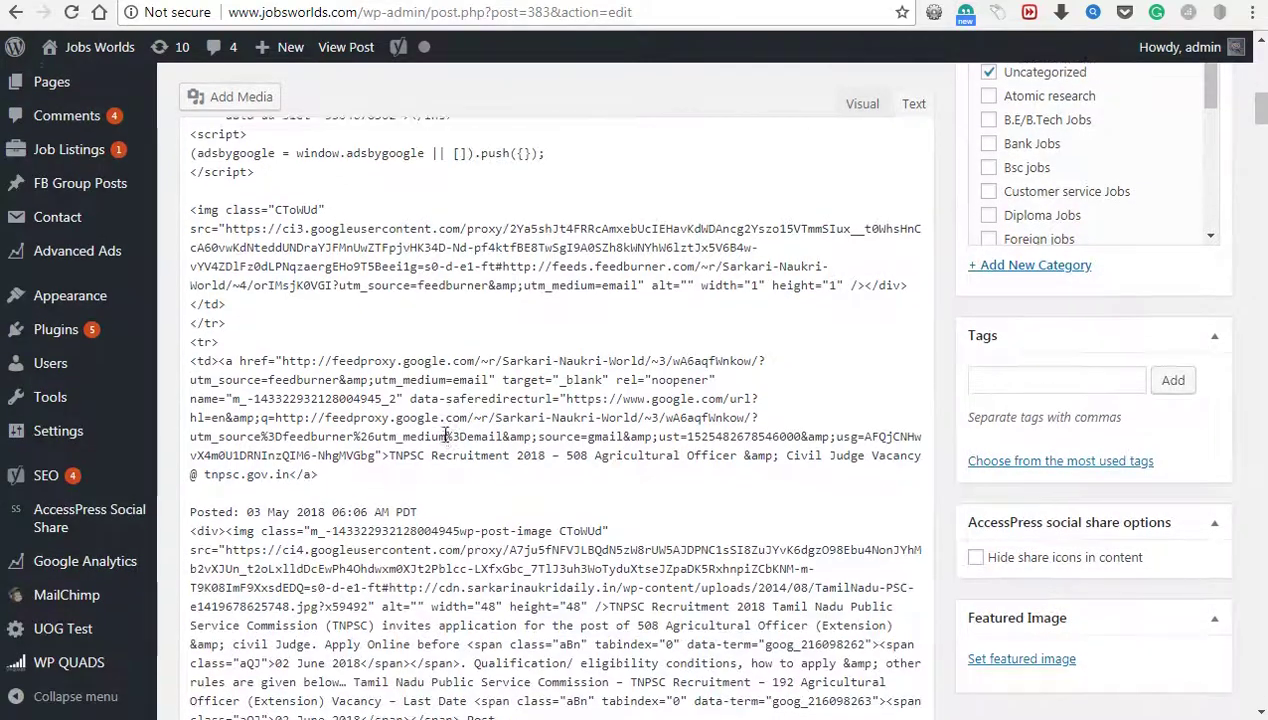
left_click_drag(465, 372, 597, 370)
left_click(655, 400)
scroll(705, 405, "up", 2)
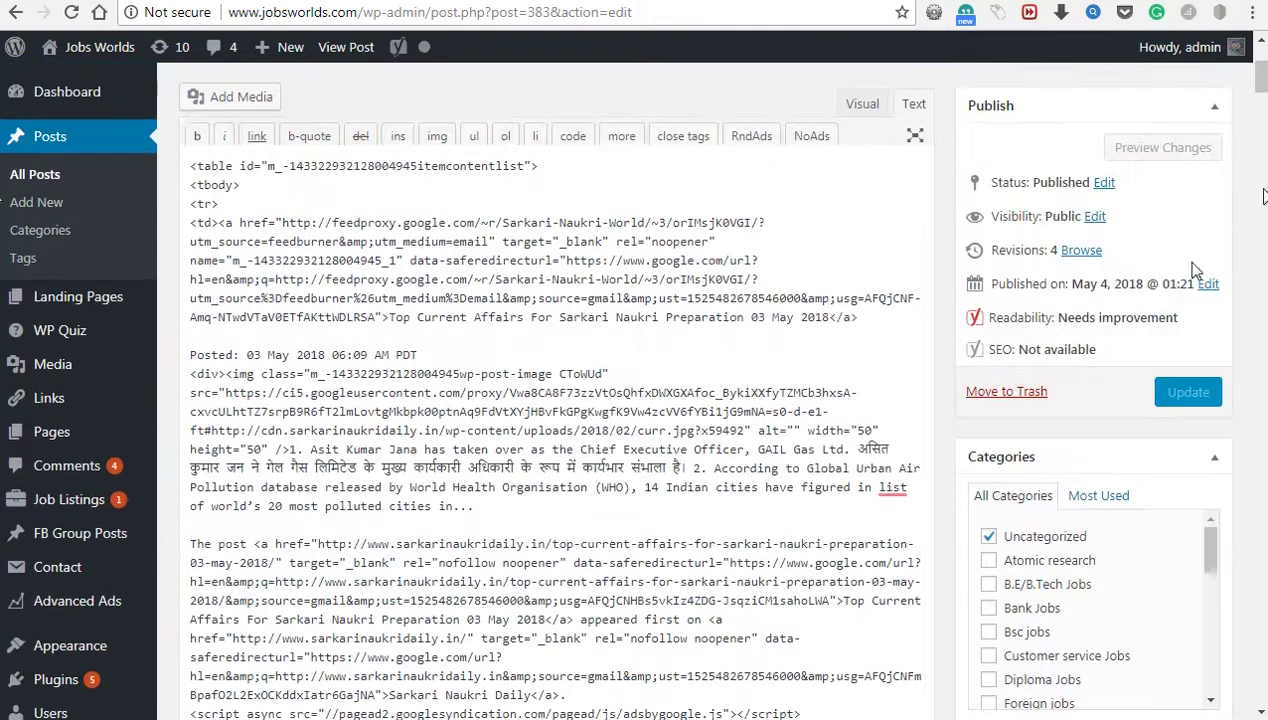
- Update the post to save the new ad code
left_click(1196, 396)
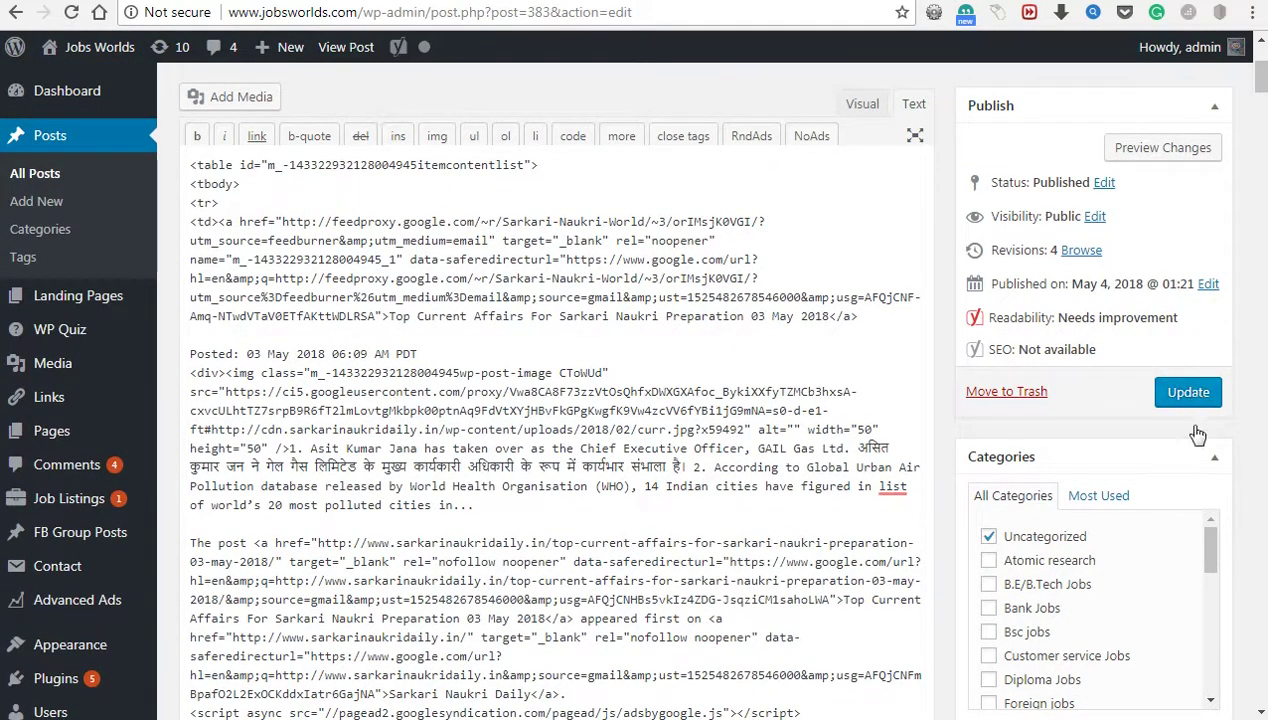
left_click(1191, 397)
left_click(1194, 402)
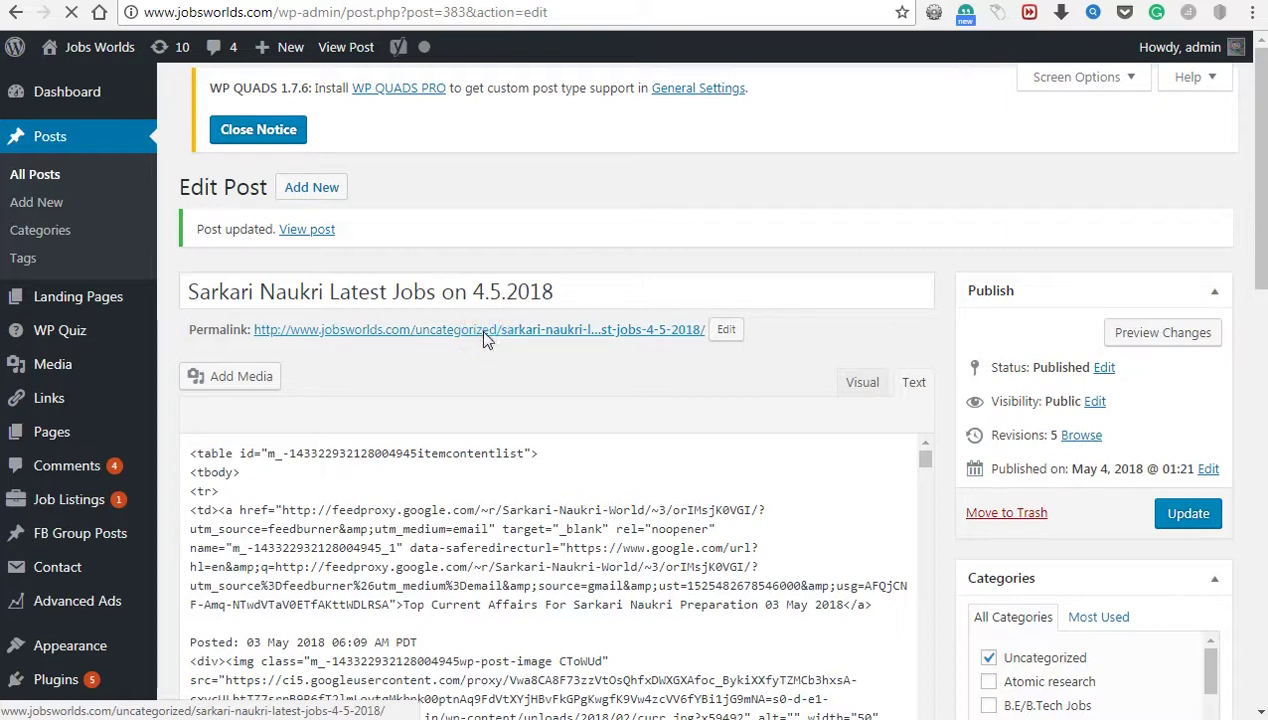
- Open the post's permalink in a new tab and switch to it
right_click(483, 336)
left_click(560, 345)
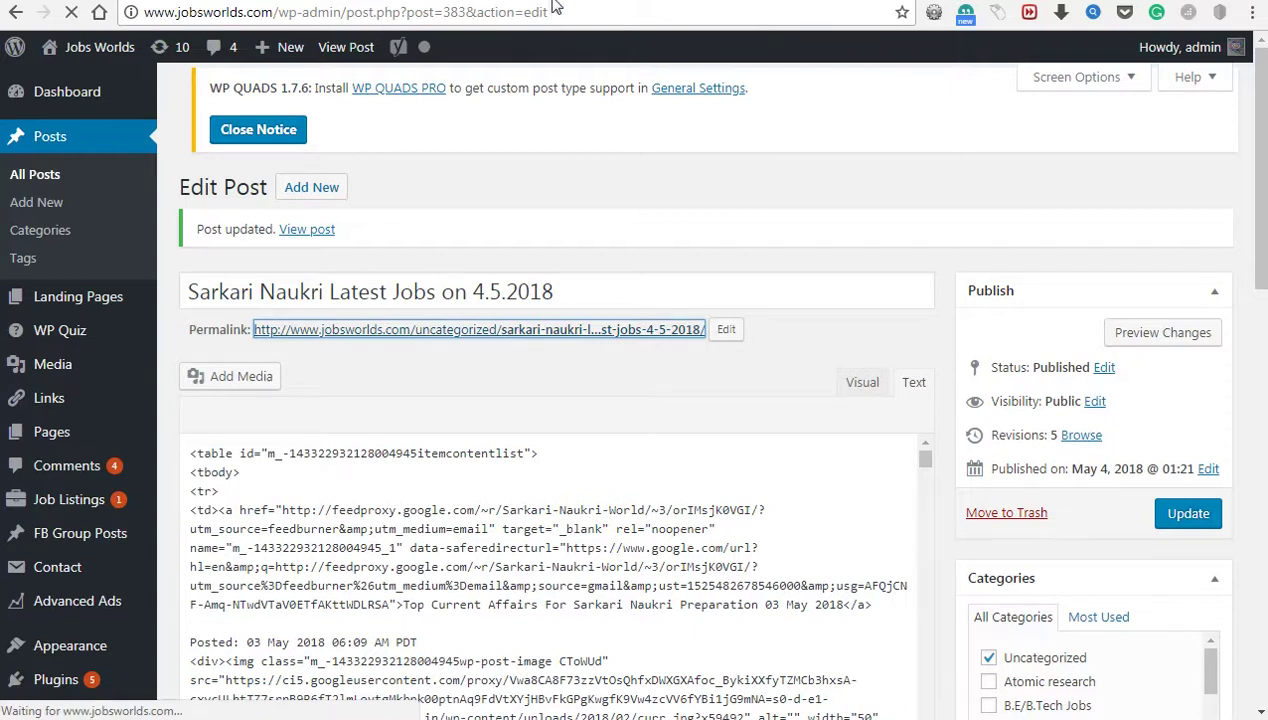
key("ctrl+Tab")
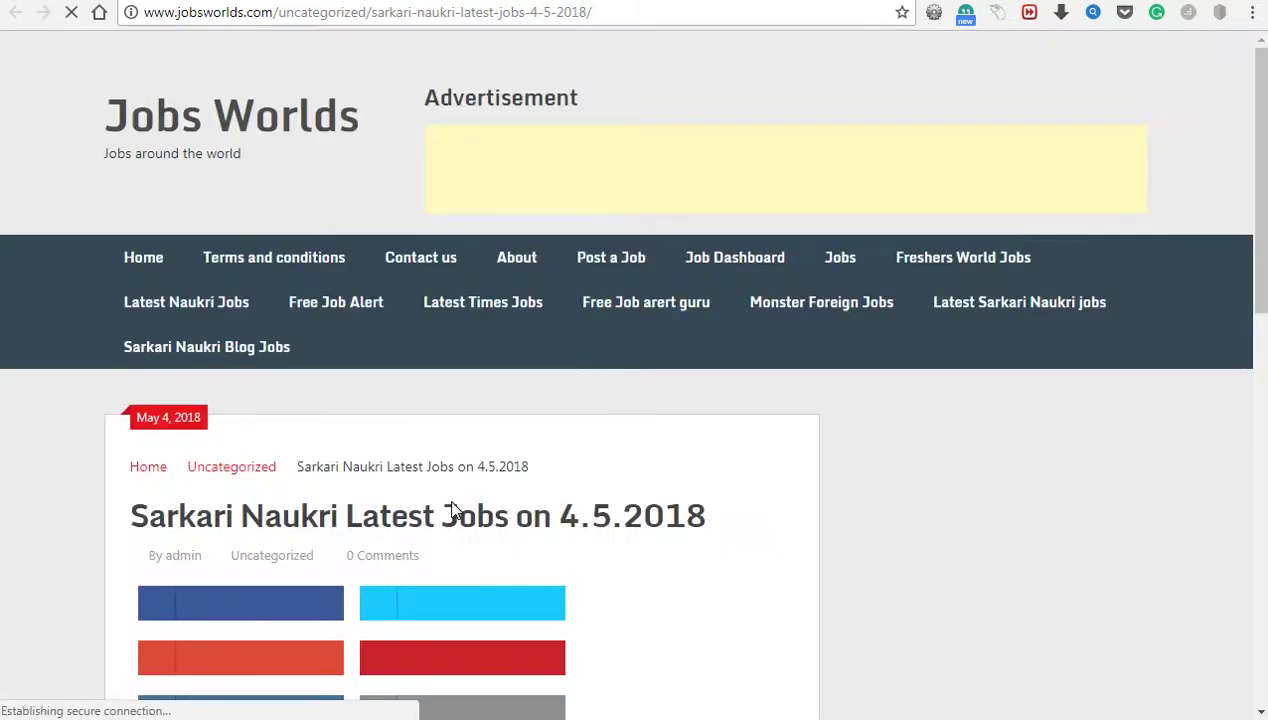
- Scroll down the live post to the ad under the first article excerpt
scroll(452, 510, "down", 2)
scroll(452, 510, "down", 5)
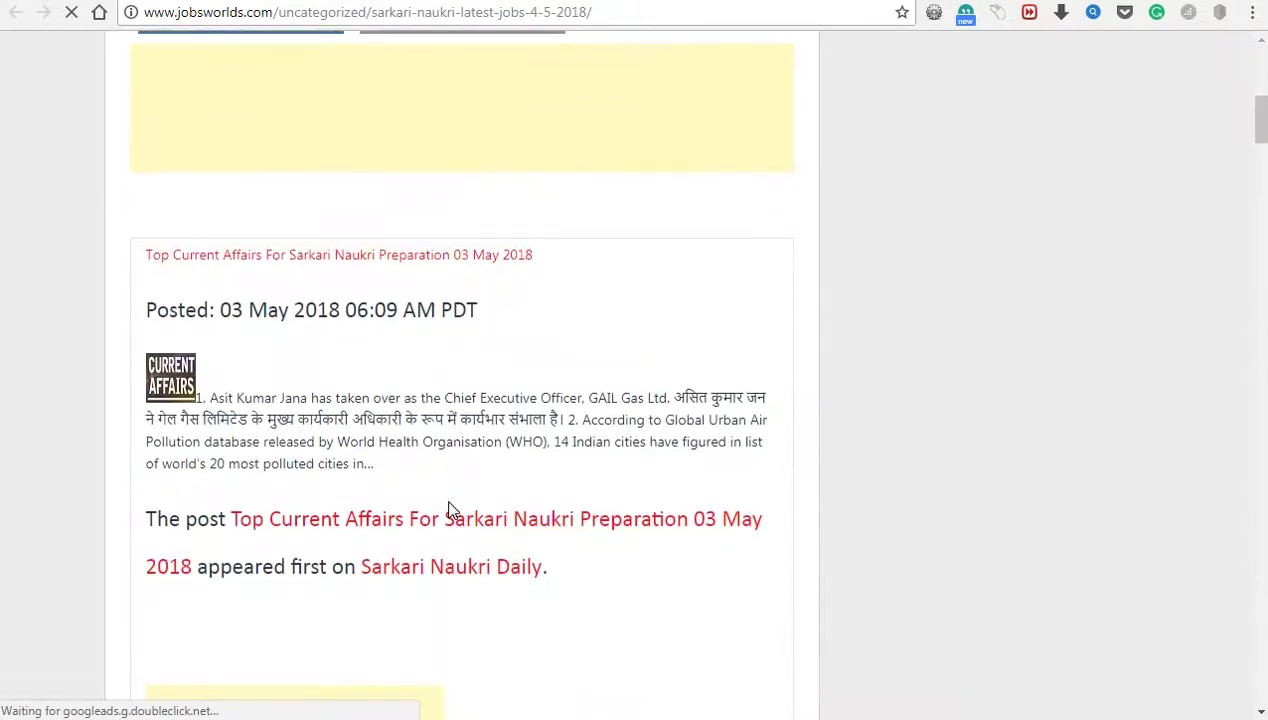
scroll(449, 510, "down", 4)
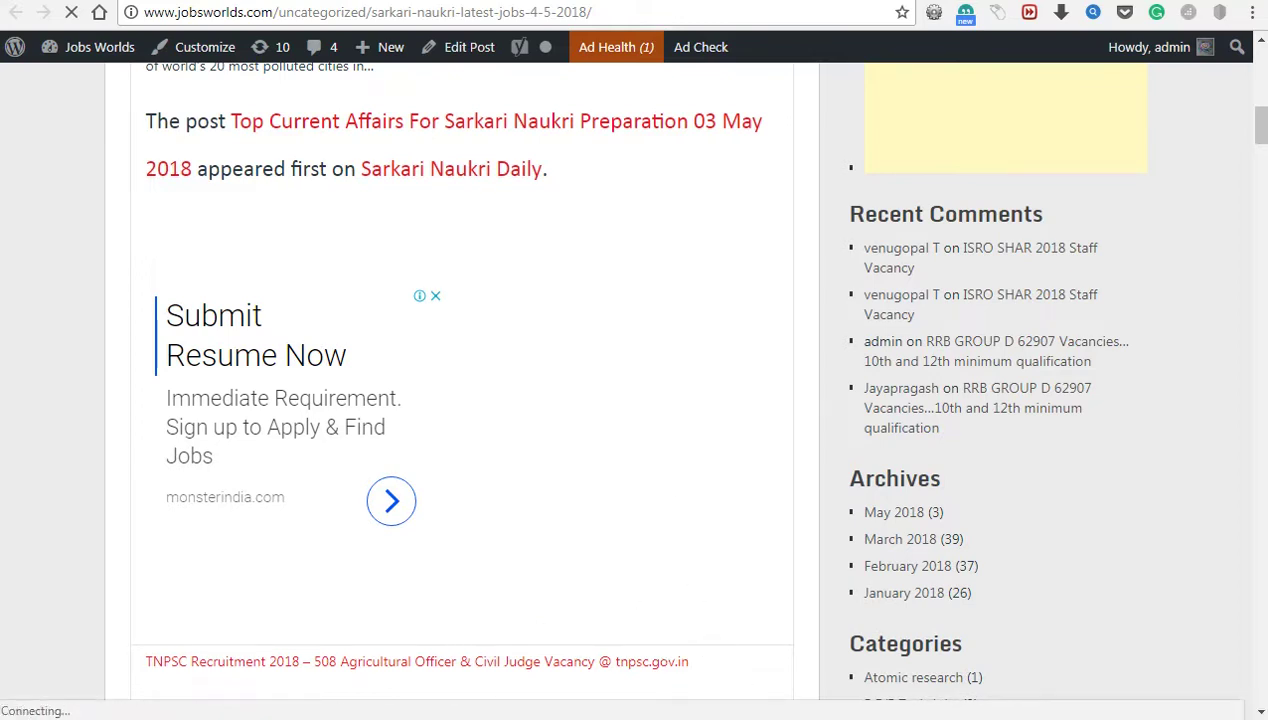
- In Word, select the ad code from <div align="center"> through </script></div>, then return to the browser
left_click(836, 652)
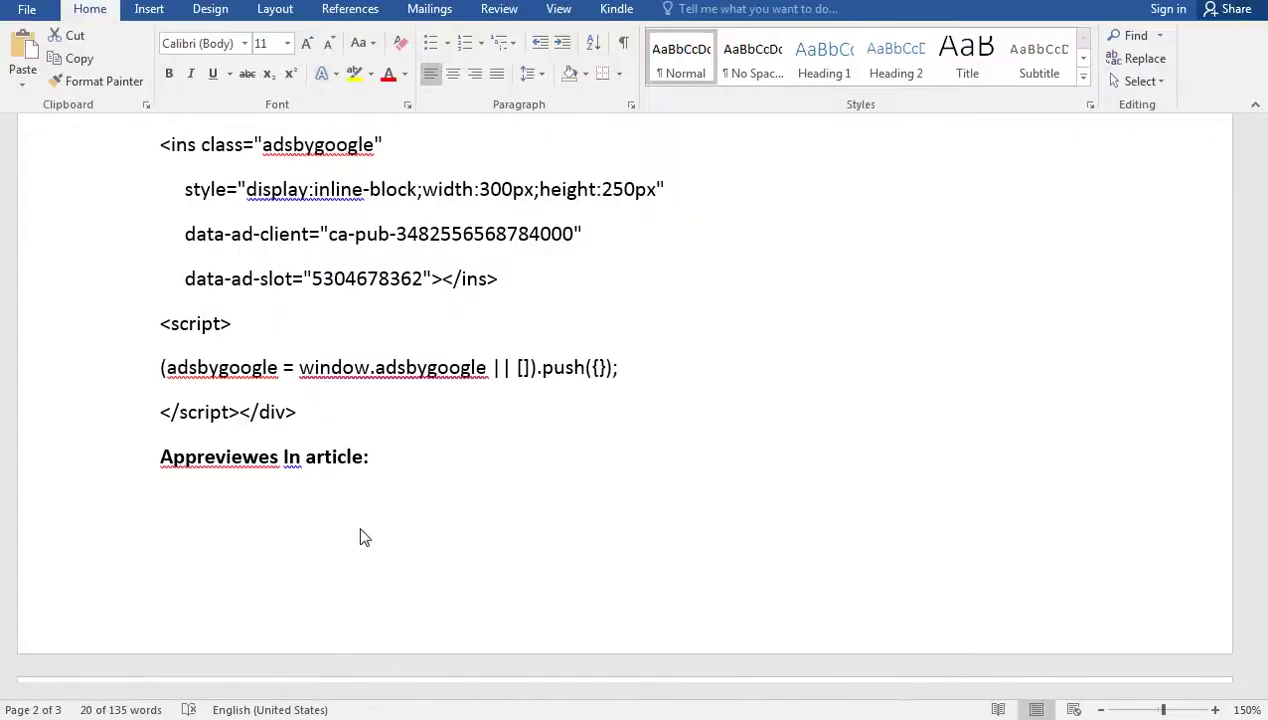
scroll(357, 527, "up", 1)
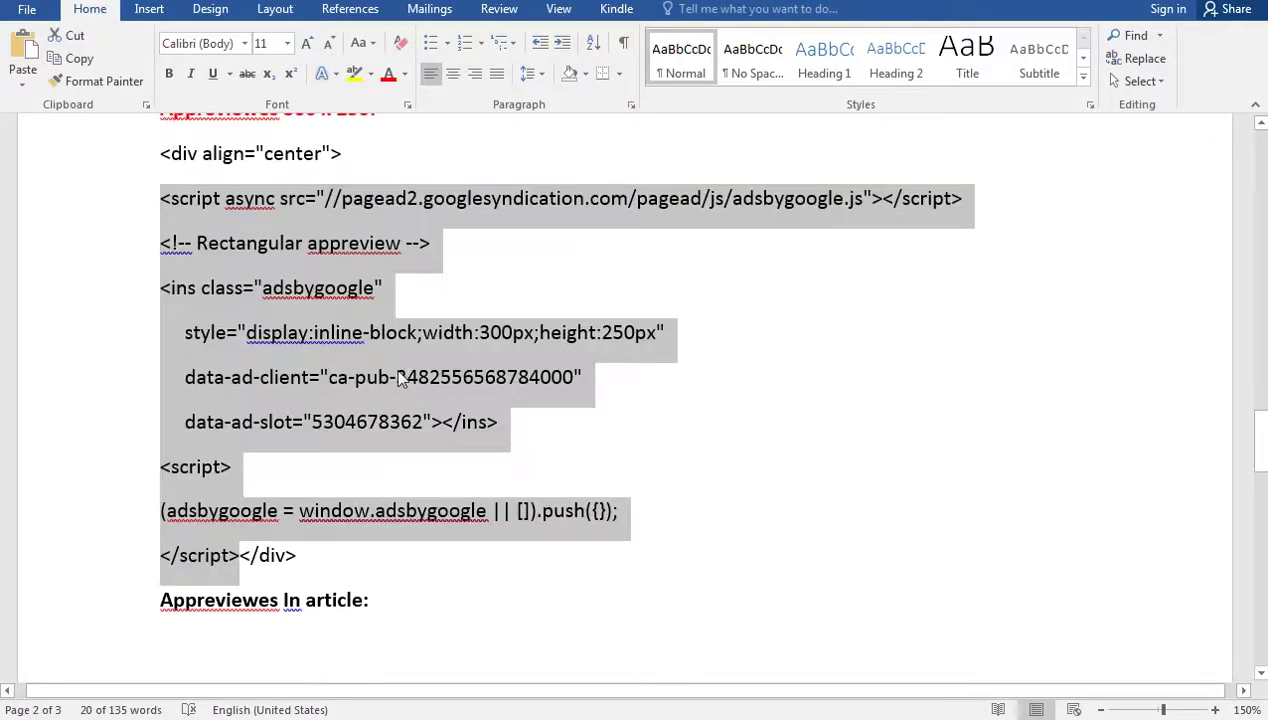
left_click(278, 200)
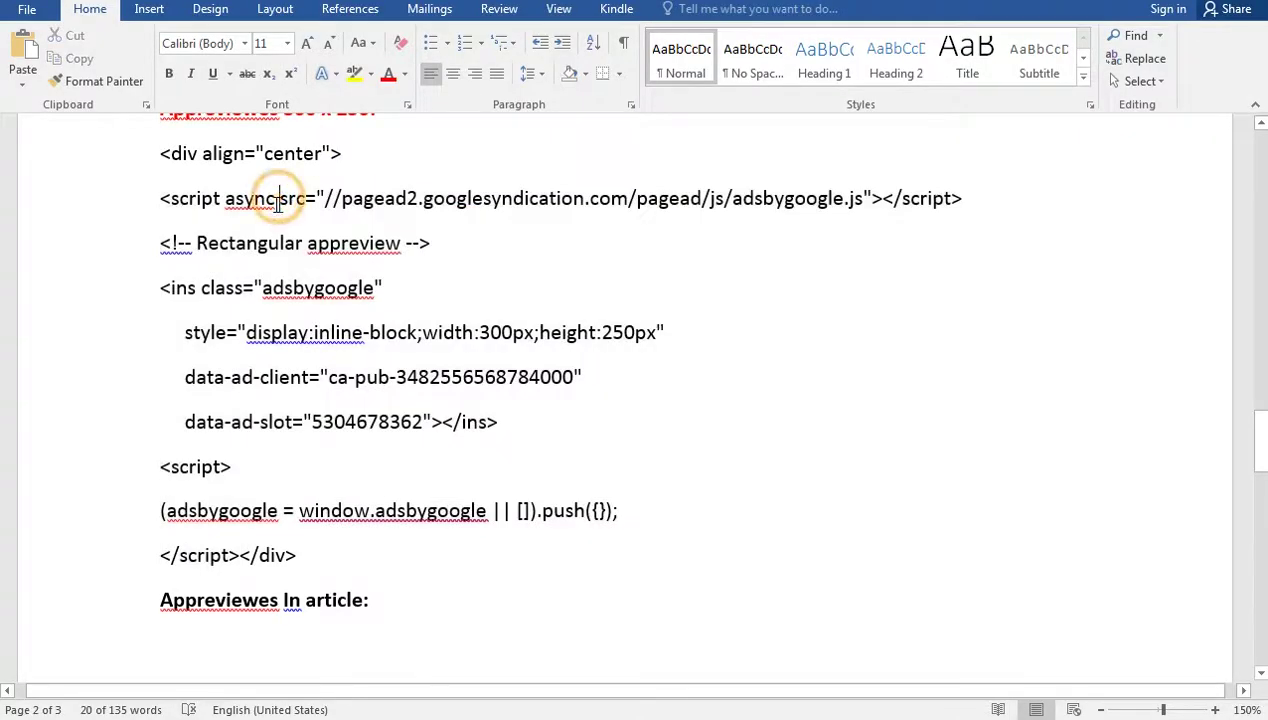
left_click(343, 228)
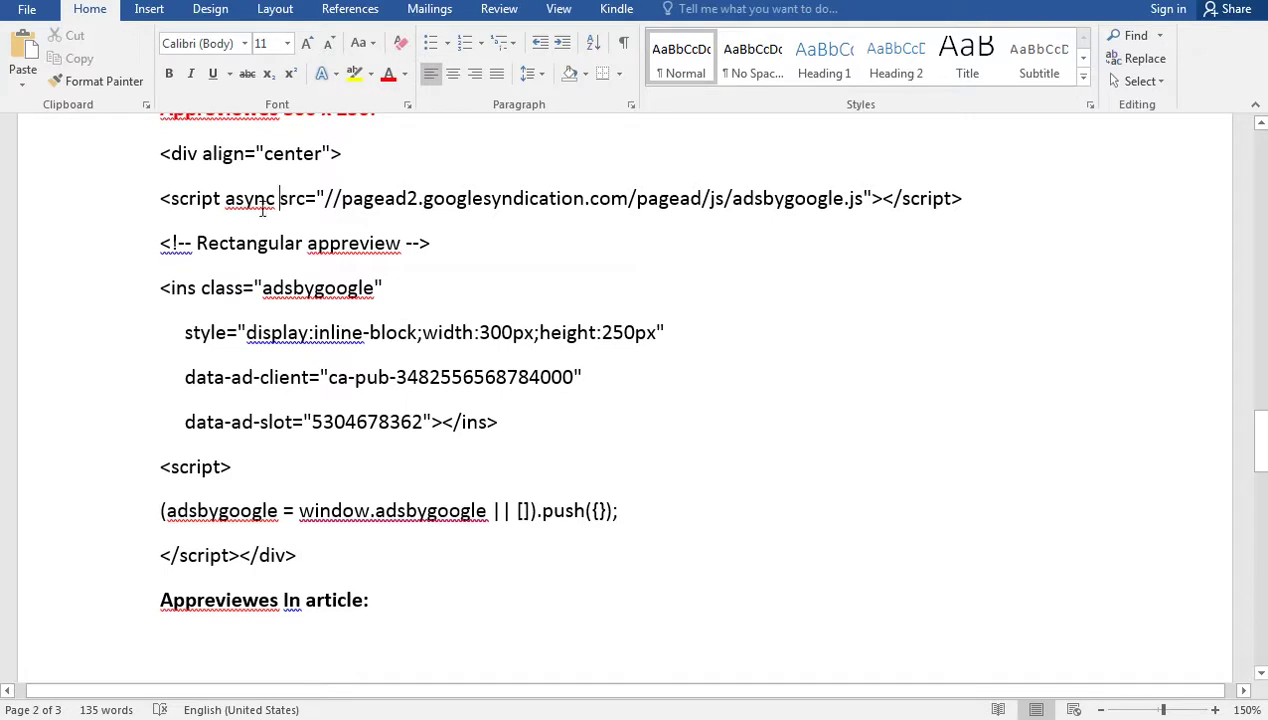
left_click_drag(342, 154, 158, 152)
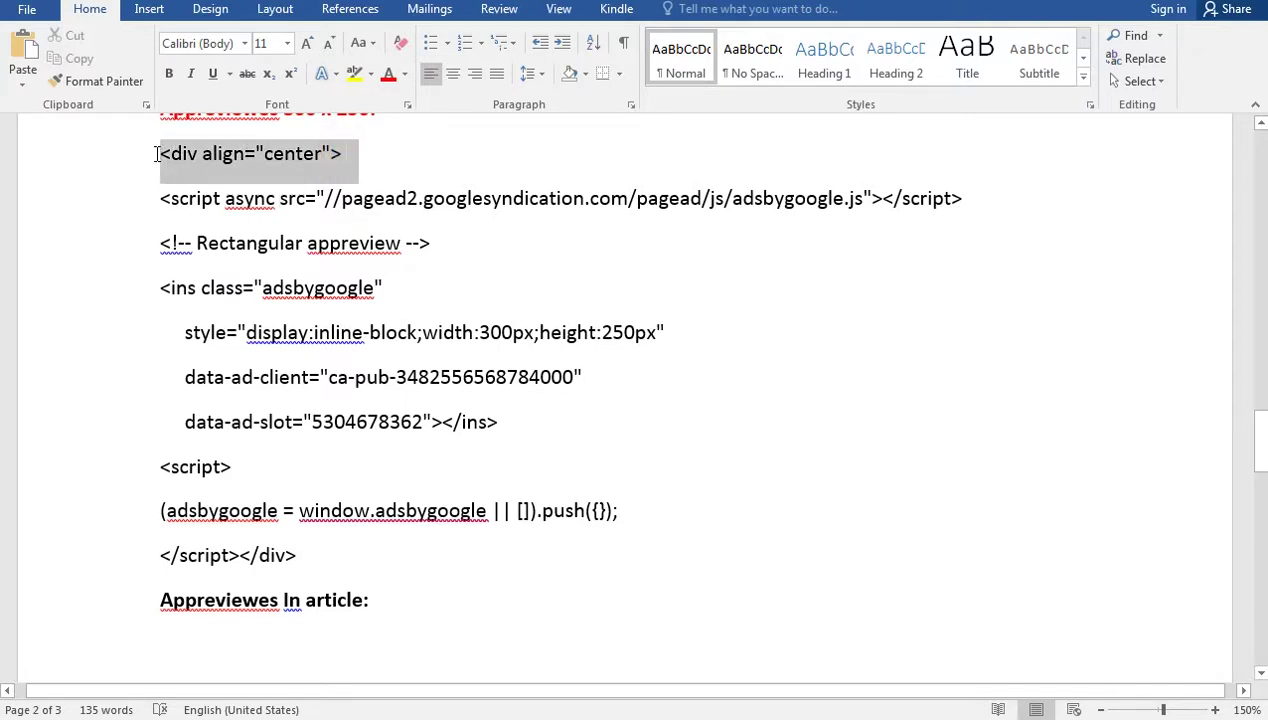
left_click(456, 277)
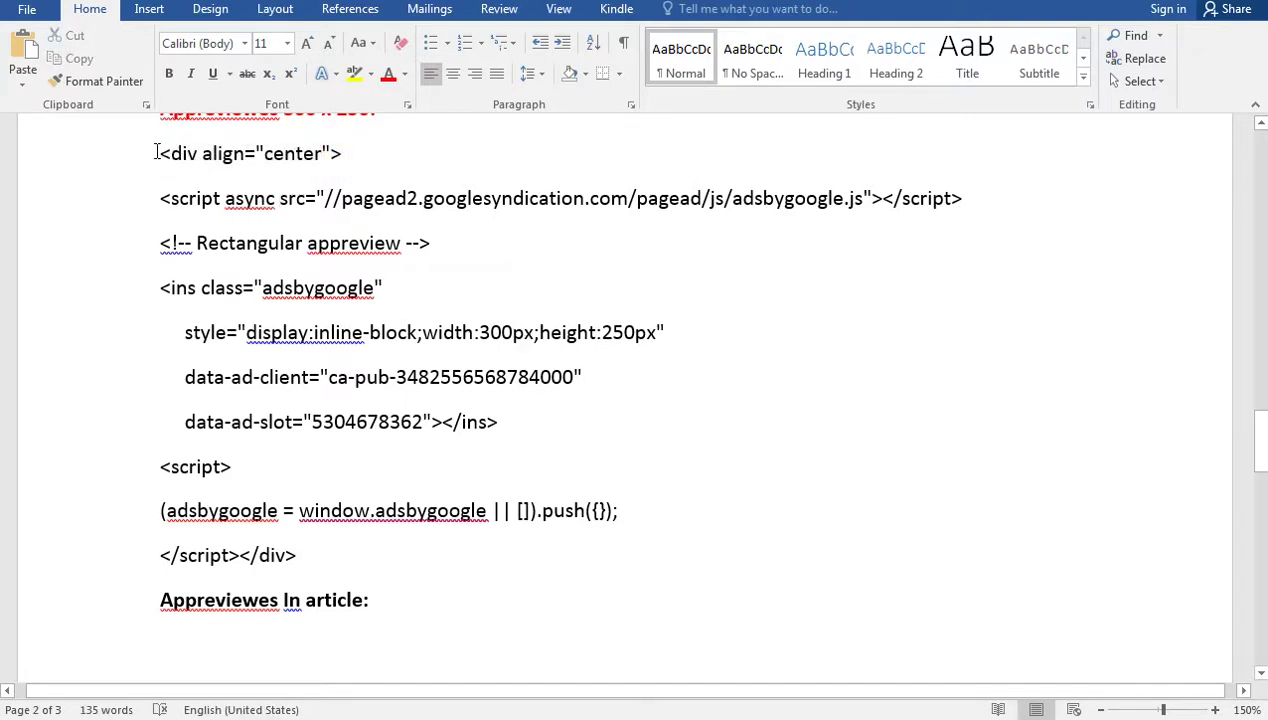
left_click(153, 152)
left_click_drag(191, 170, 325, 549)
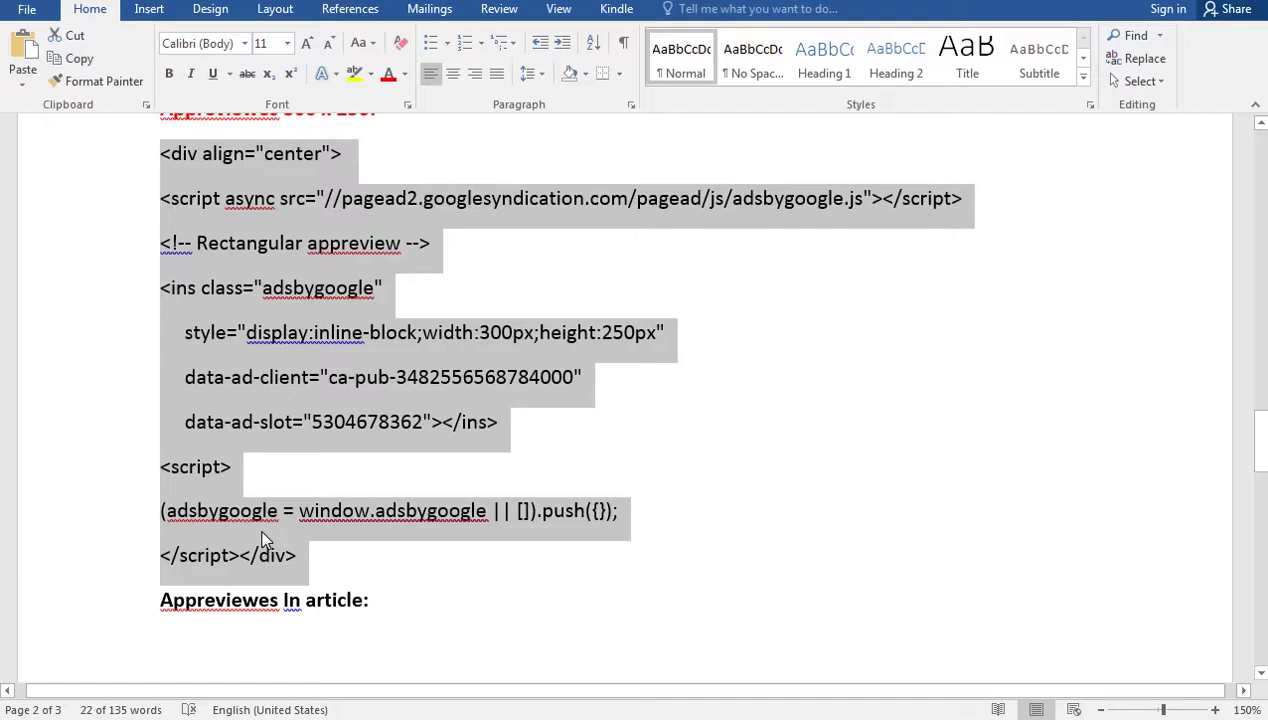
key("alt+Tab")
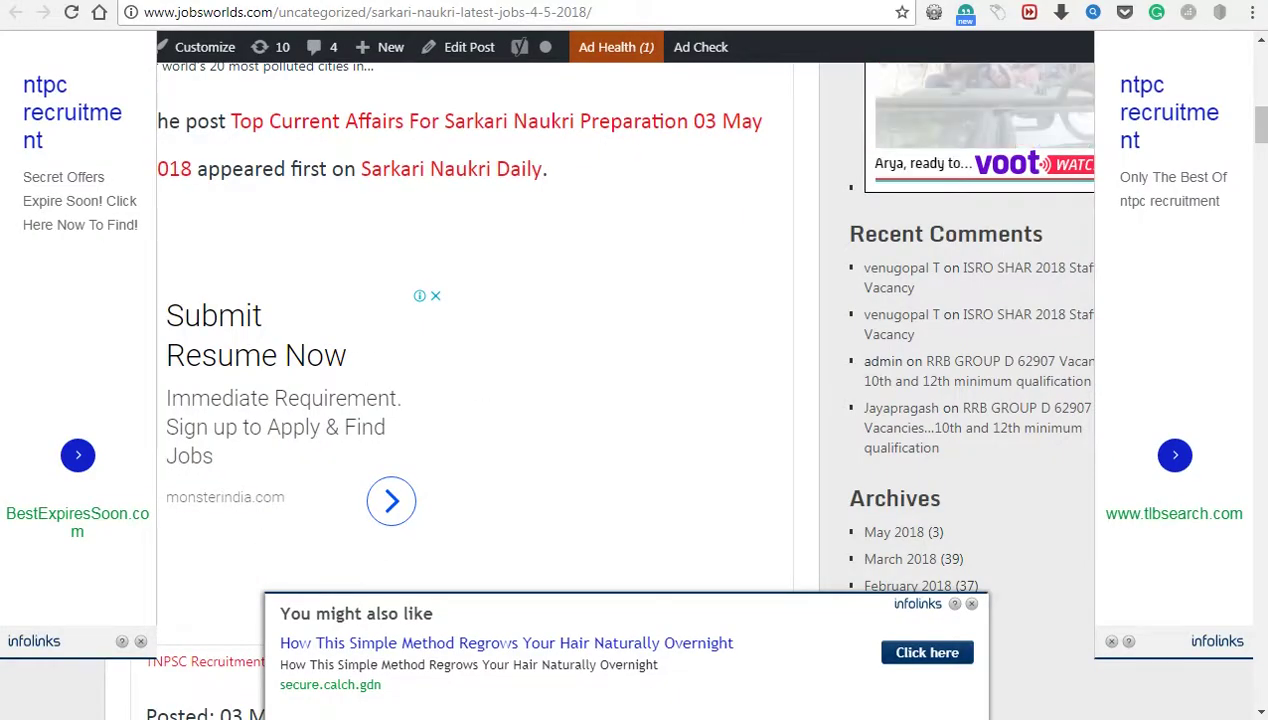
- Open the post in the editor and scroll to its ad code
left_click(469, 47)
scroll(524, 509, "down", 3)
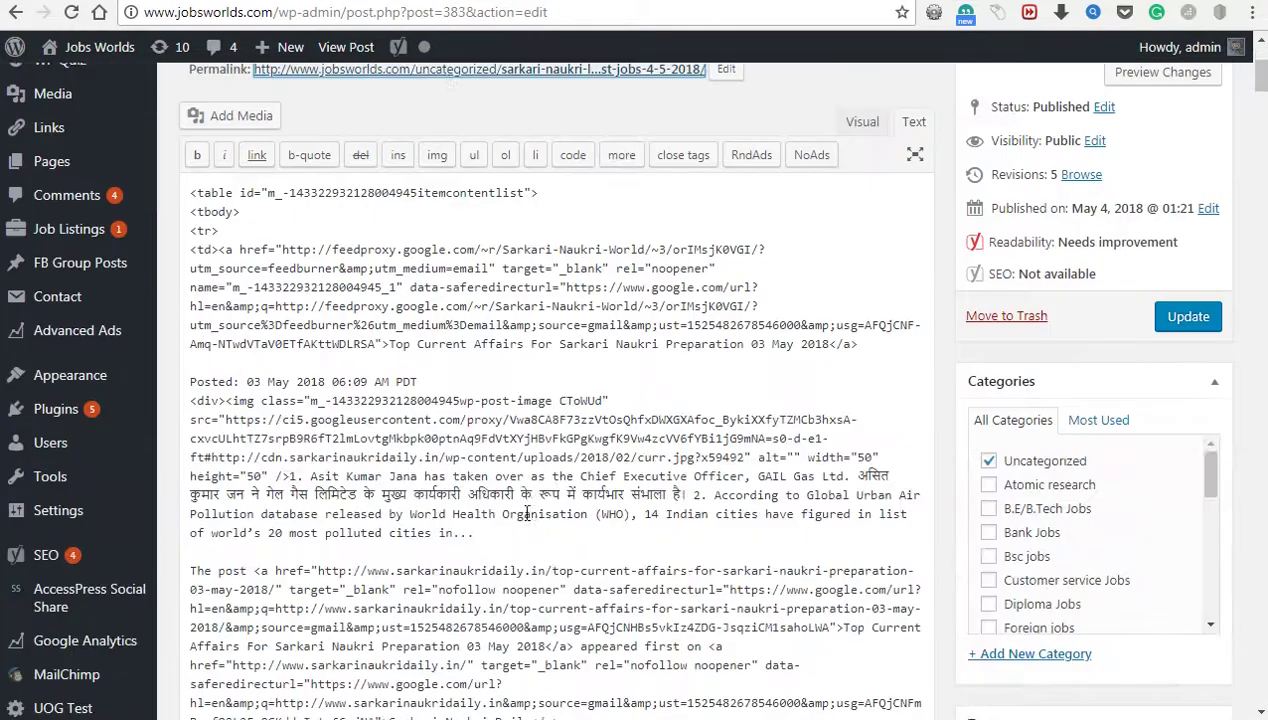
scroll(524, 509, "down", 5)
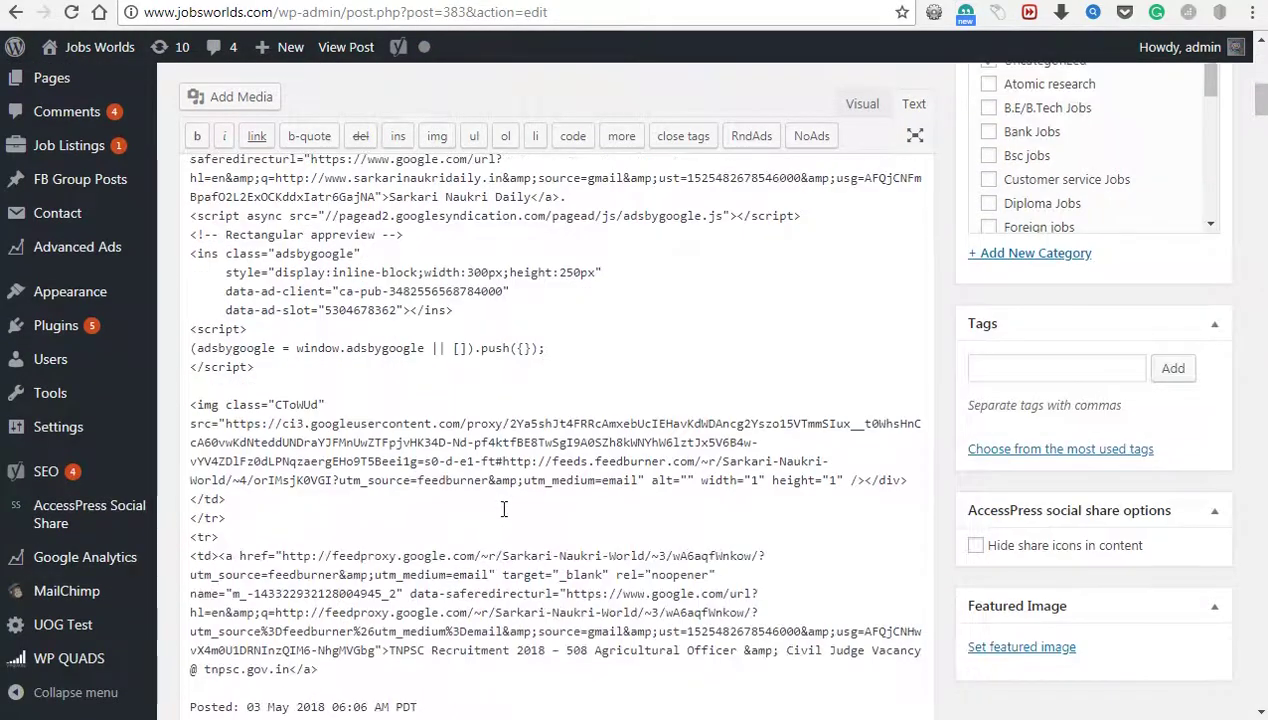
scroll(402, 504, "up", 1)
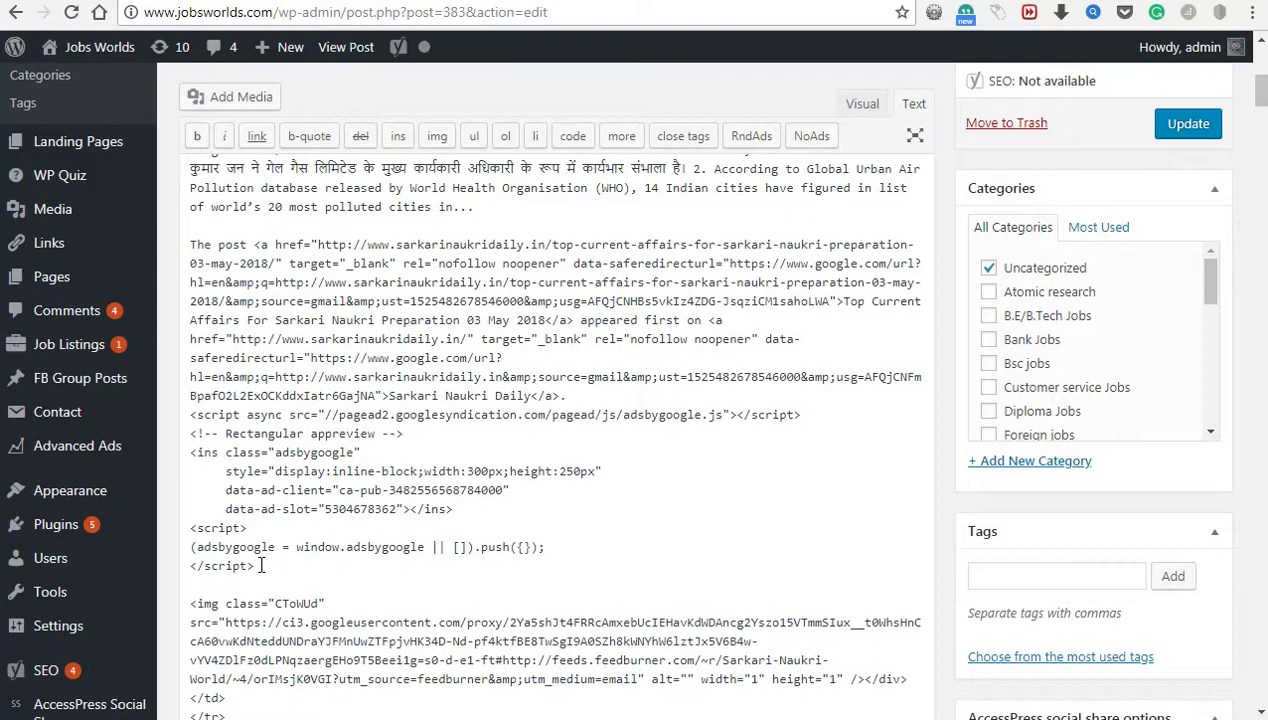
- Select the old AdSense code block and paste the centered div version over it
left_click_drag(260, 565, 190, 433)
left_click(220, 510)
left_click_drag(258, 568, 188, 412)
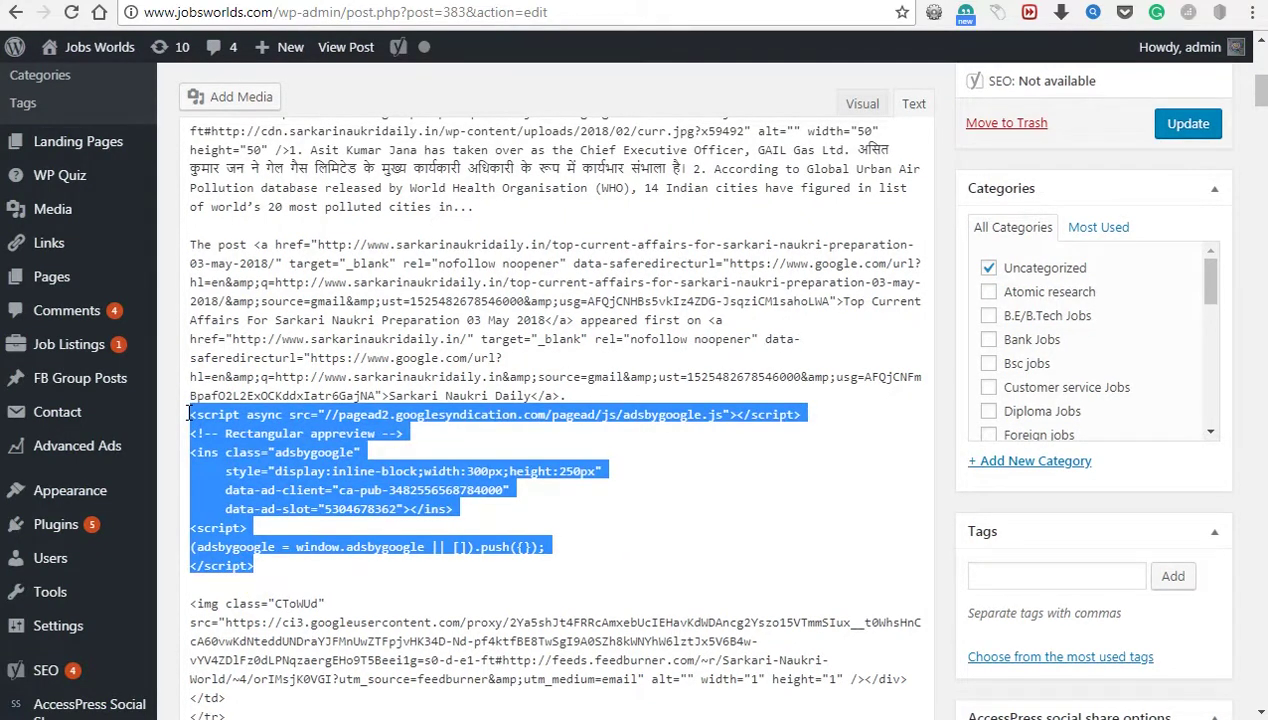
key("ctrl+v")
scroll(190, 412, "down", 5)
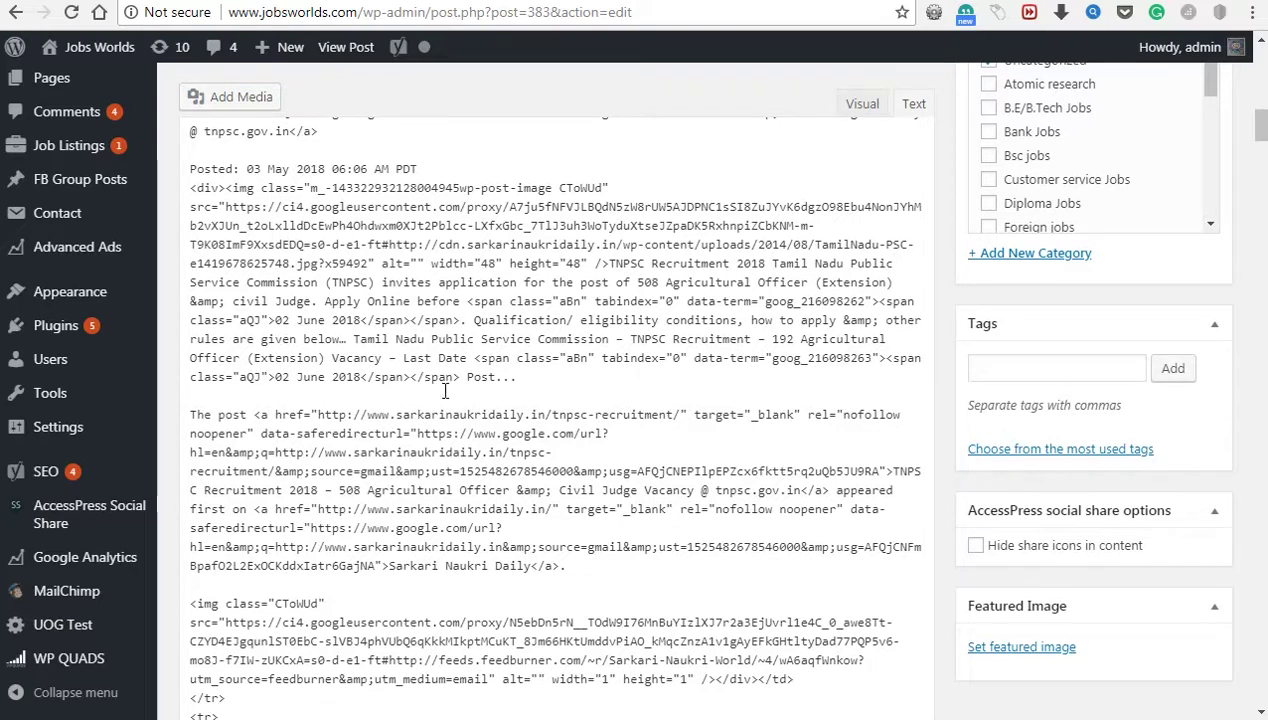
scroll(470, 376, "down", 5)
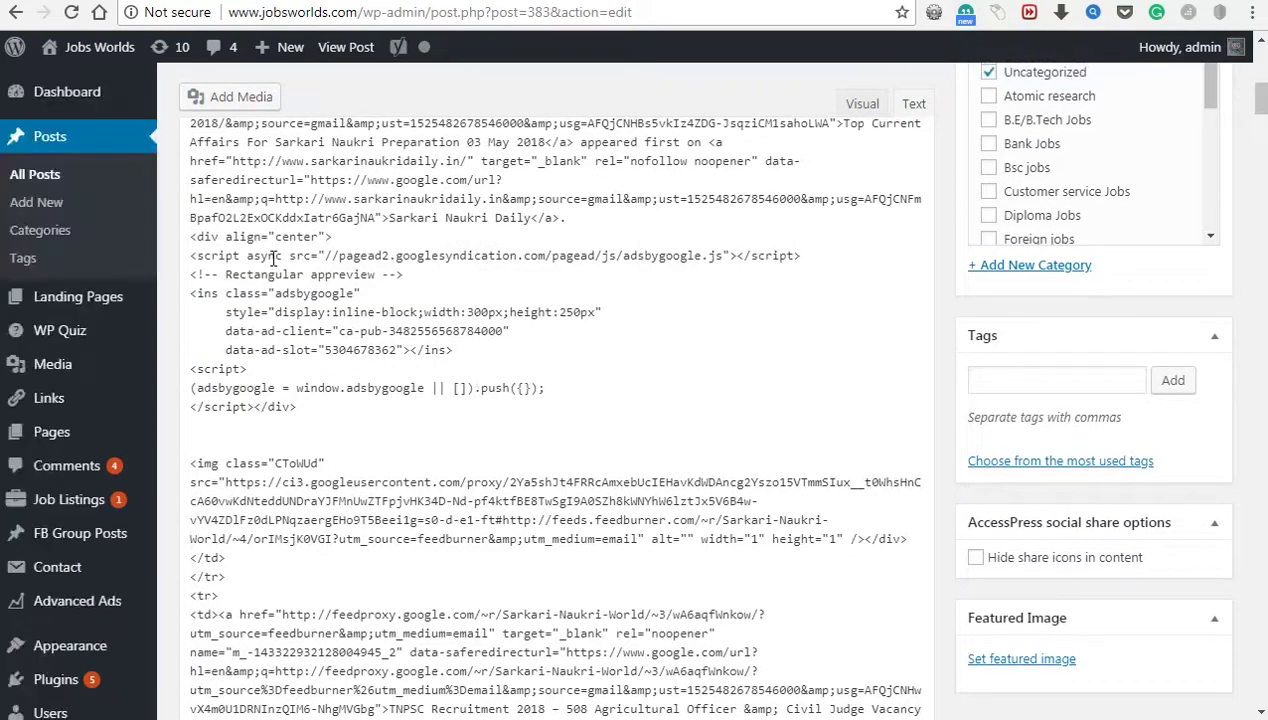
left_click(270, 418)
scroll(1262, 104, "up", 5)
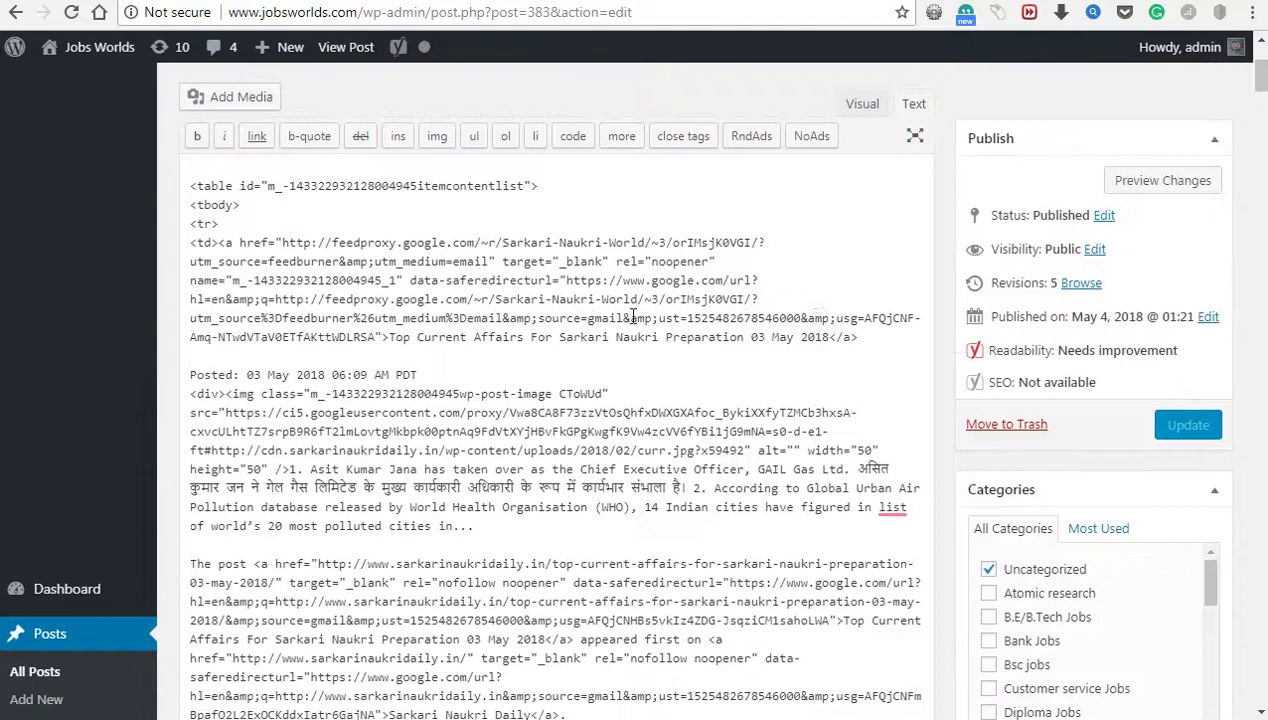
- Update the post with the centered ad code and switch to the live post tab
left_click(1185, 393)
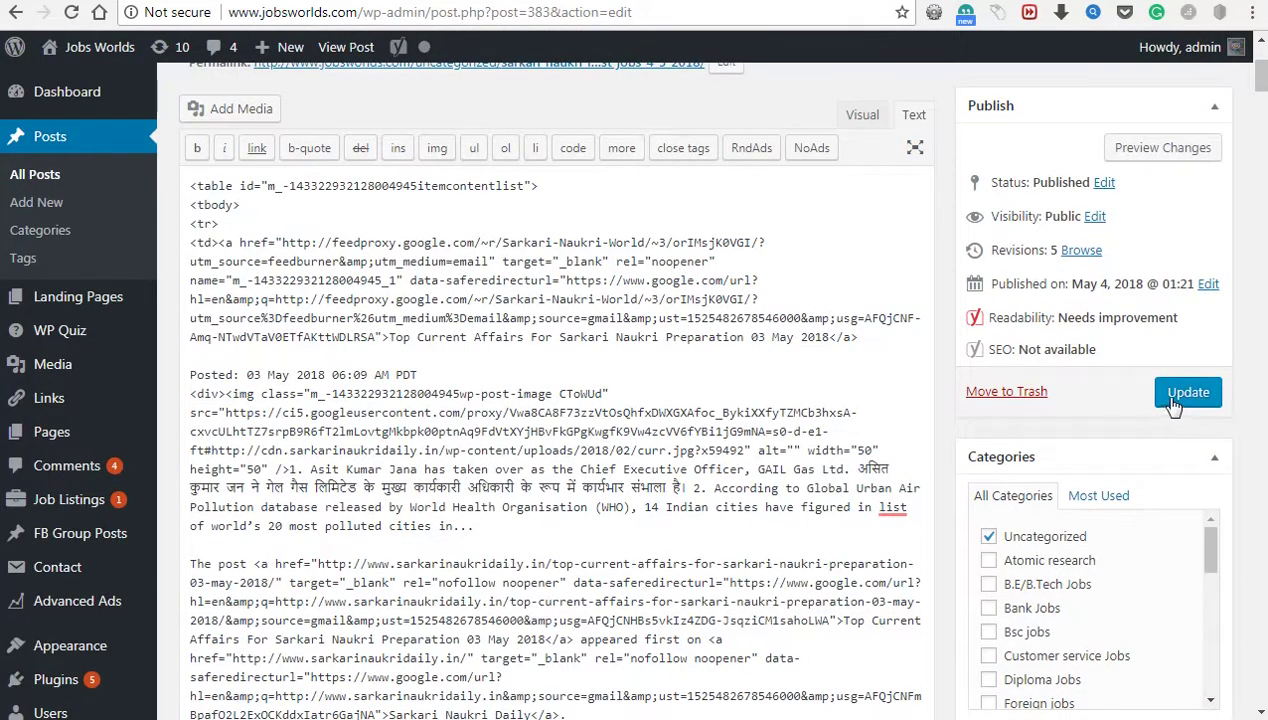
left_click(1181, 396)
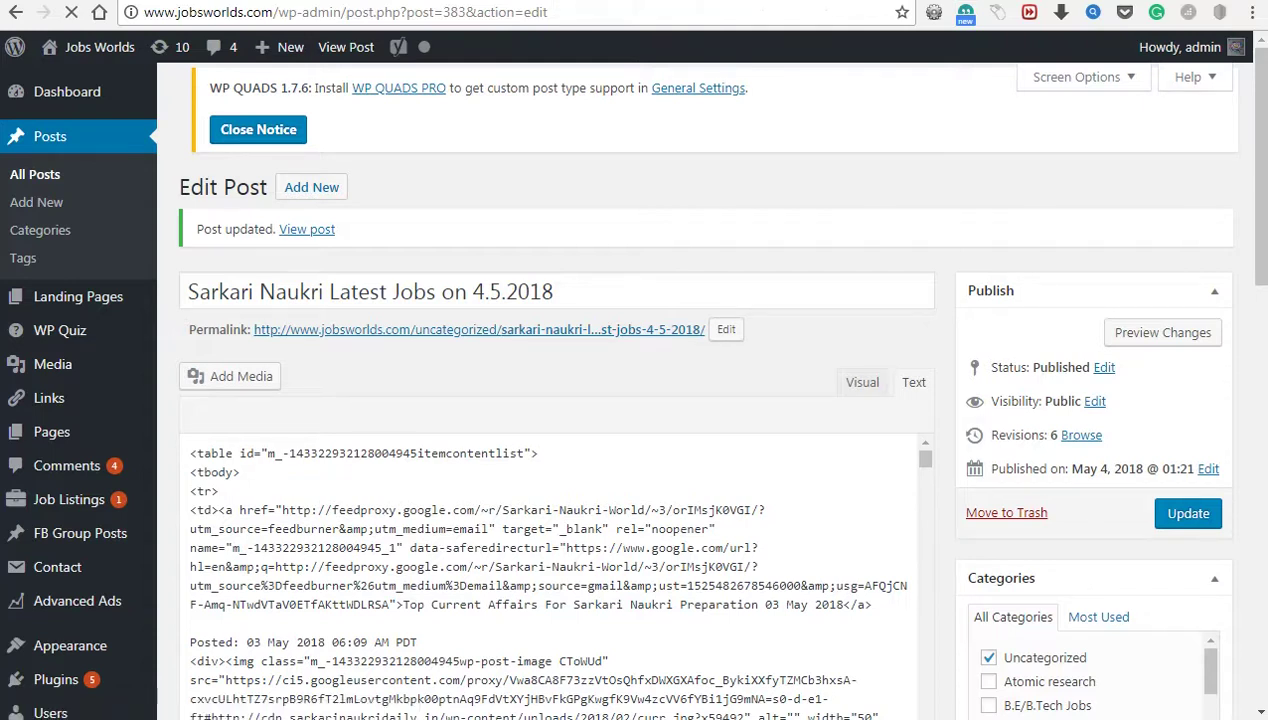
key("ctrl+Tab")
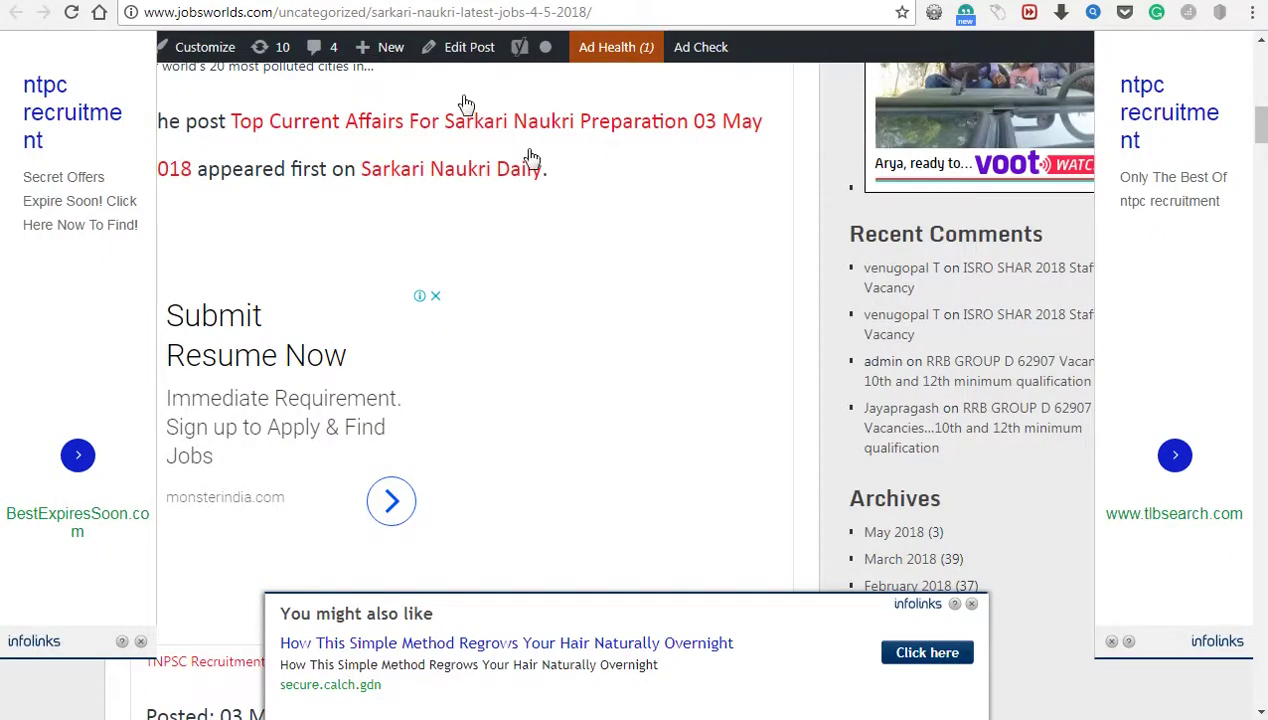
- Close the left-side Infolinks ad on the live post
left_click(140, 641)
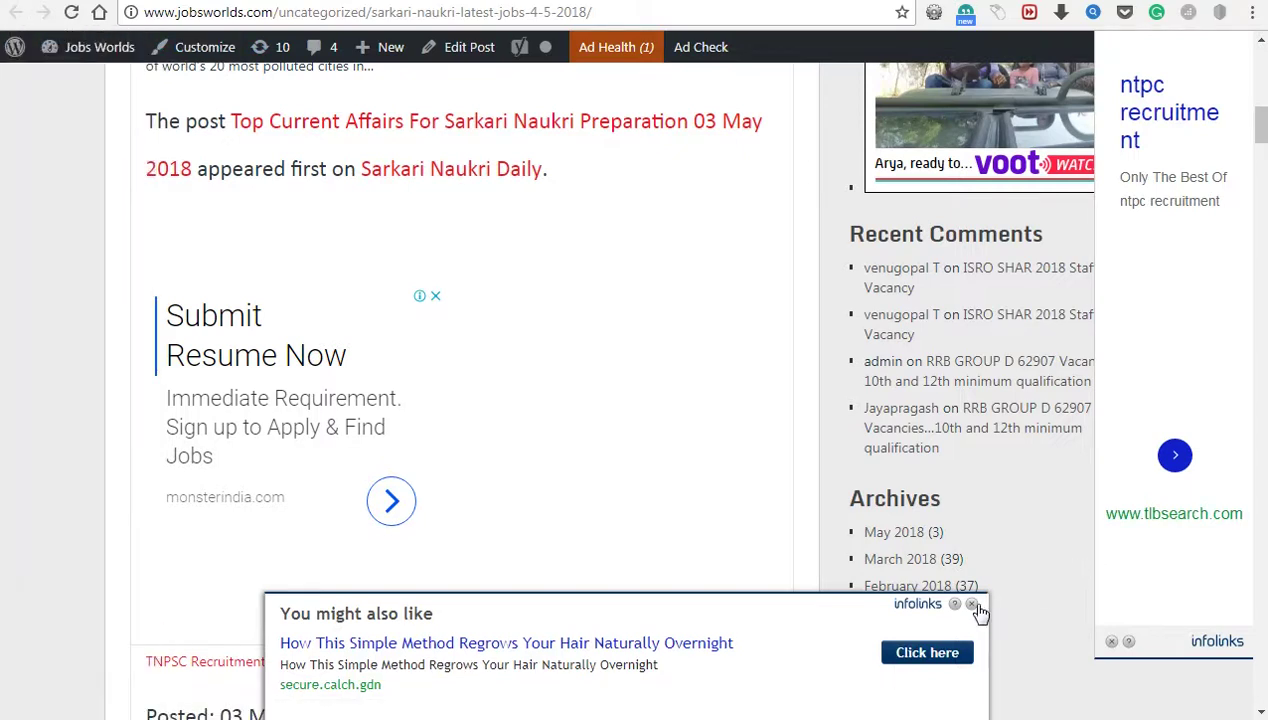